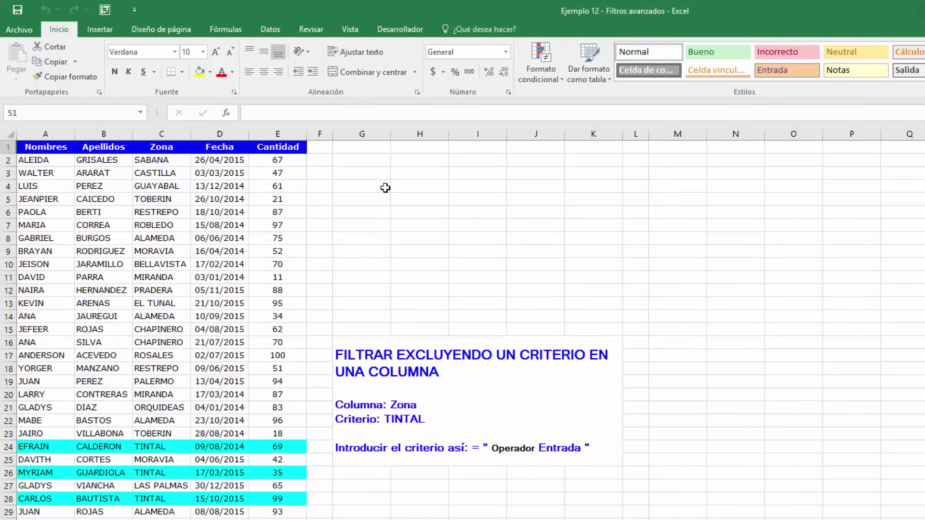
- Copy the headings Nombres, Apellidos, Zona, Fecha, Cantidad from A1:E1 into G1:K1
left_click_drag(71, 147, 273, 146)
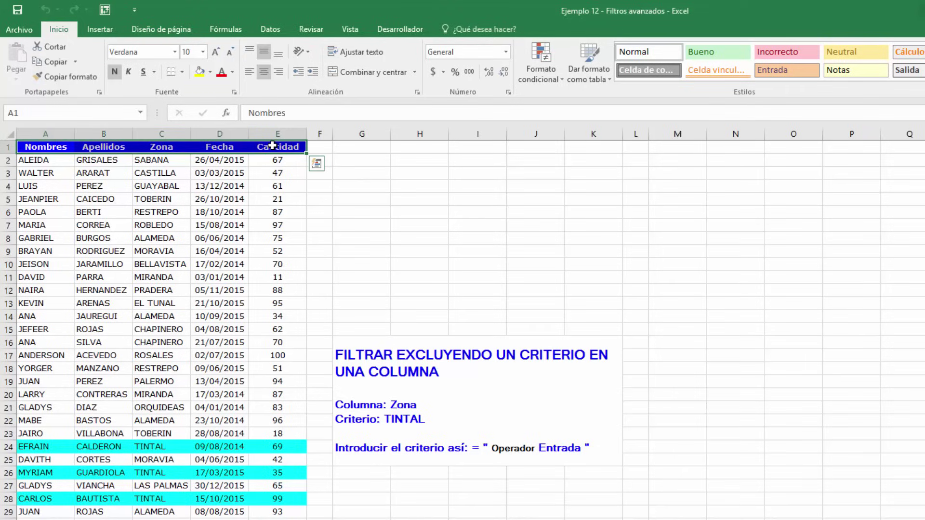
key("ctrl+c")
left_click(357, 150)
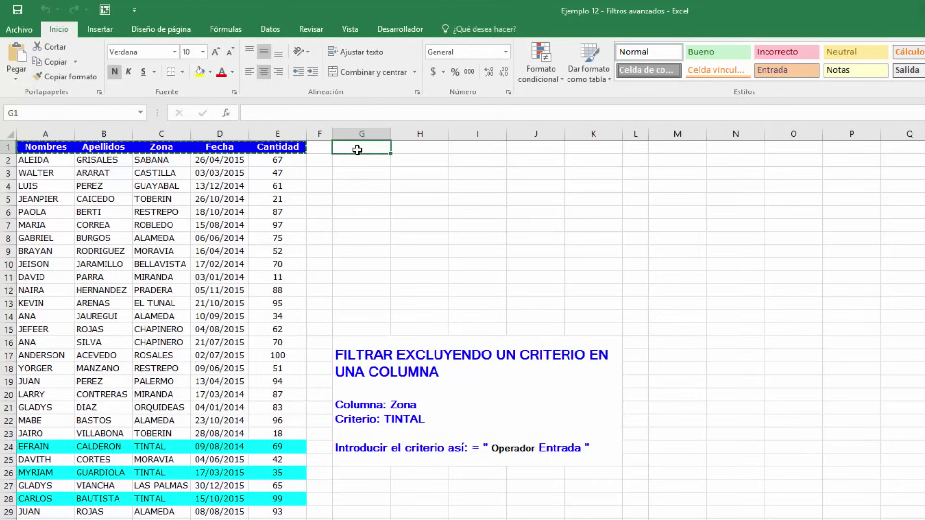
key("ctrl+v")
key("Escape")
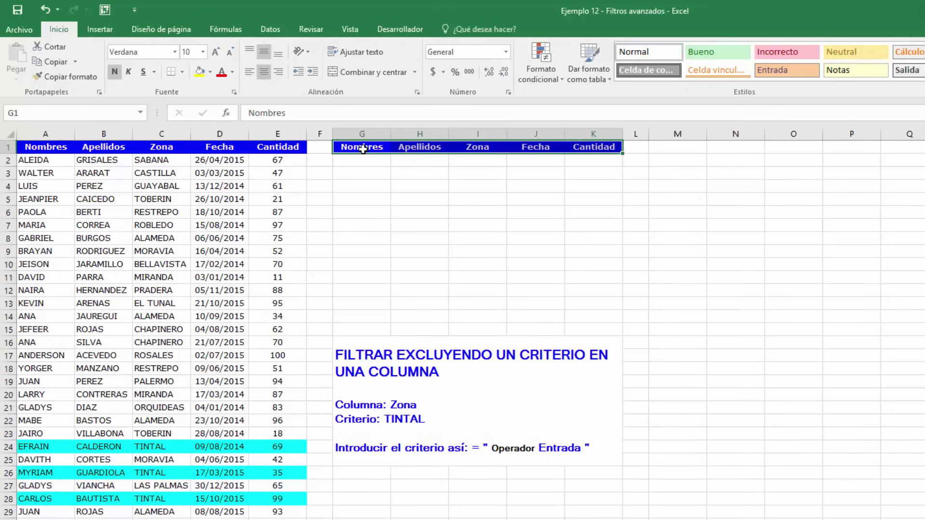
left_click(456, 158)
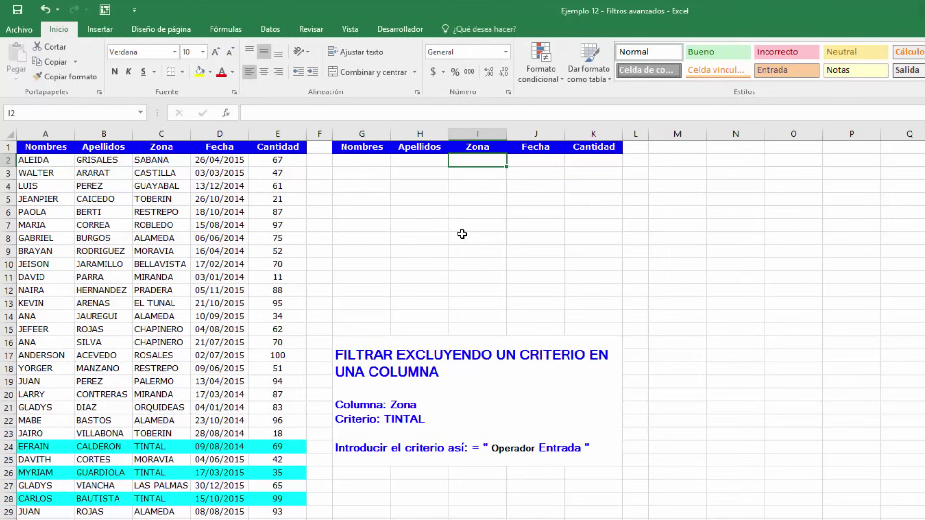
- Enter the criterion ="<>TINTAL" in cell I2 under the Zona heading
type("=\"")
type("<")
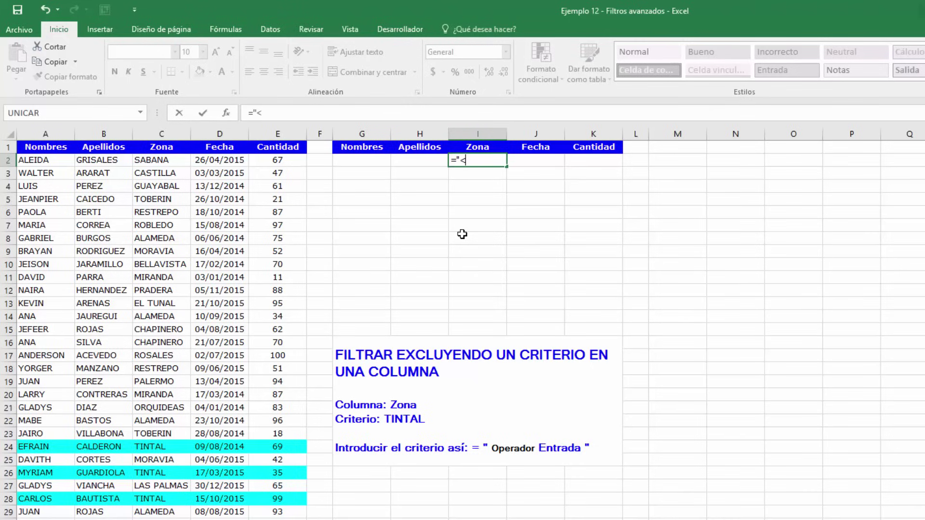
type(">TINT")
type("AL\"")
key("Return")
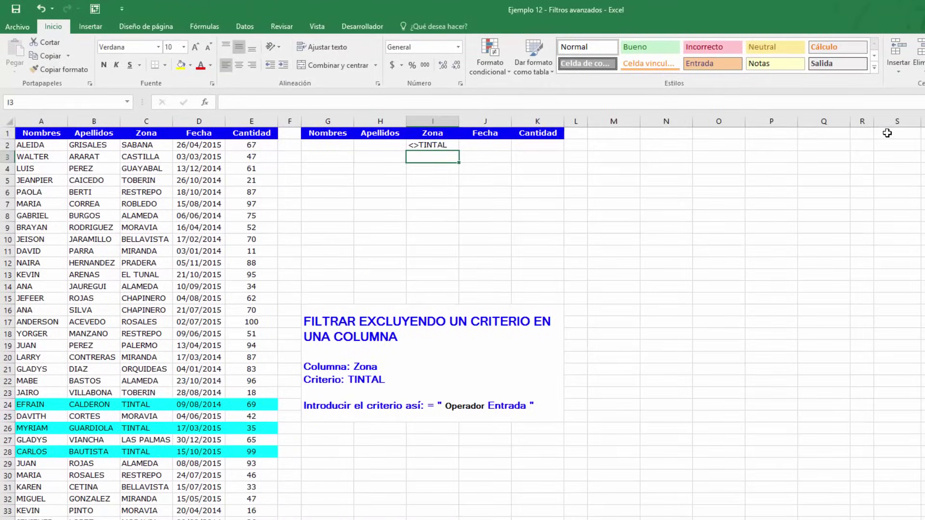
left_click(887, 133)
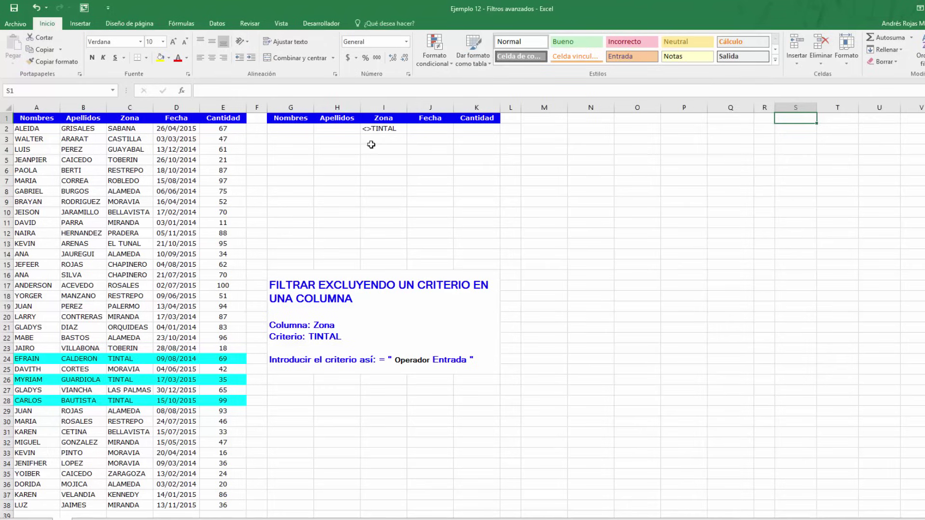
- Start an advanced filter that copies to another location, with list range A1:E38
left_click(222, 27)
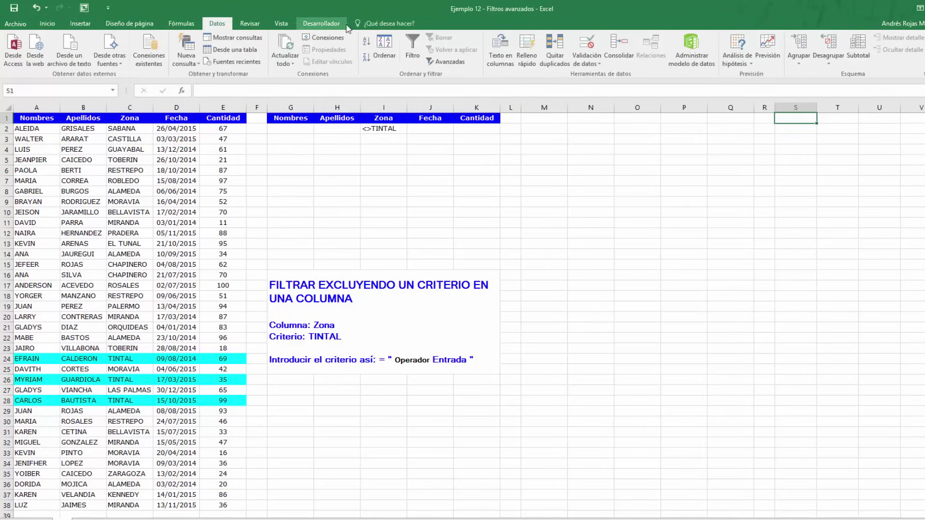
left_click(446, 65)
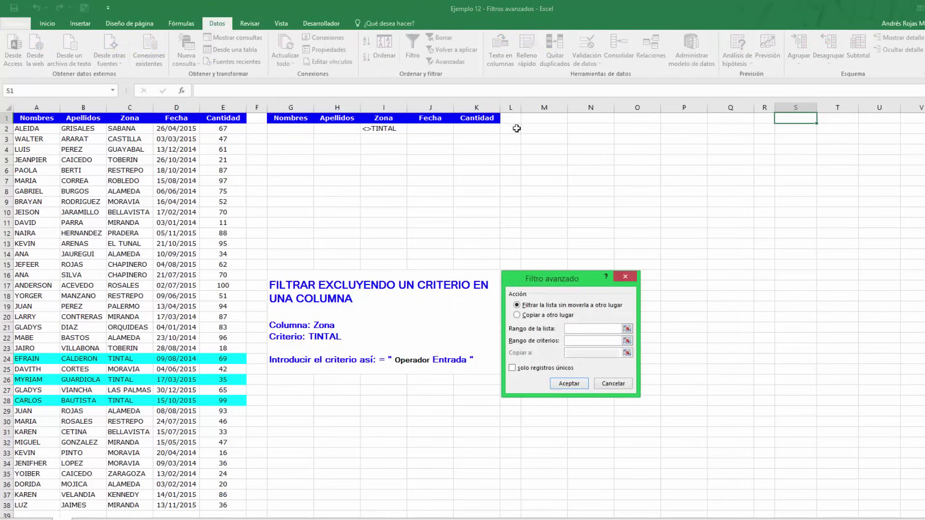
left_click(524, 316)
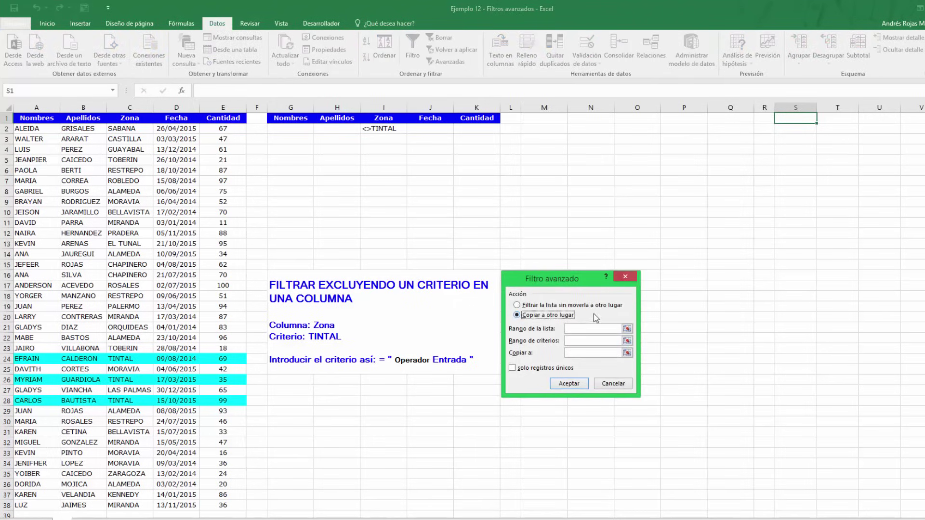
left_click(626, 328)
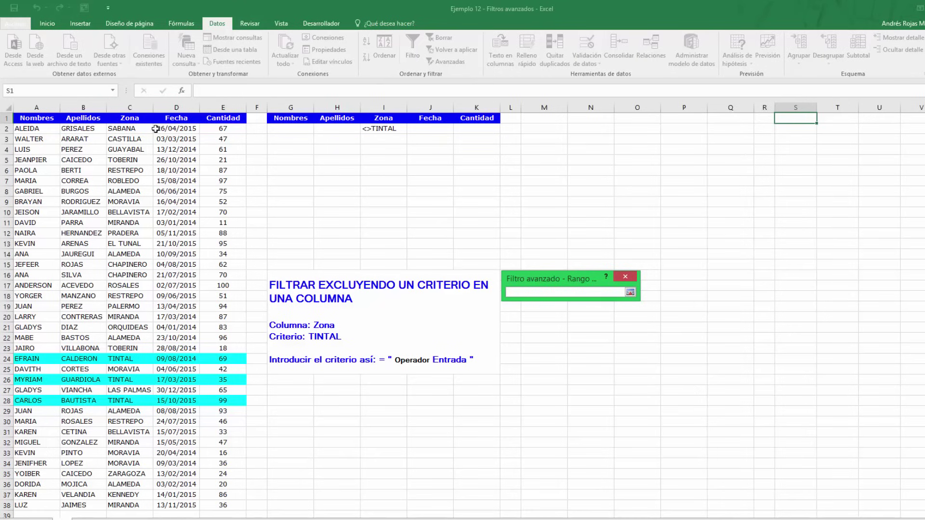
left_click(44, 119)
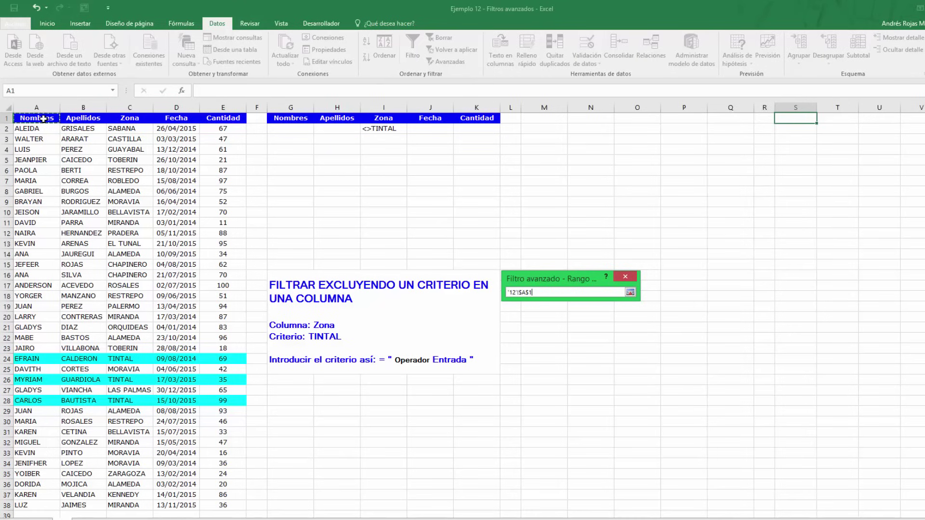
key("ctrl+shift+Right")
key("ctrl+shift+Down")
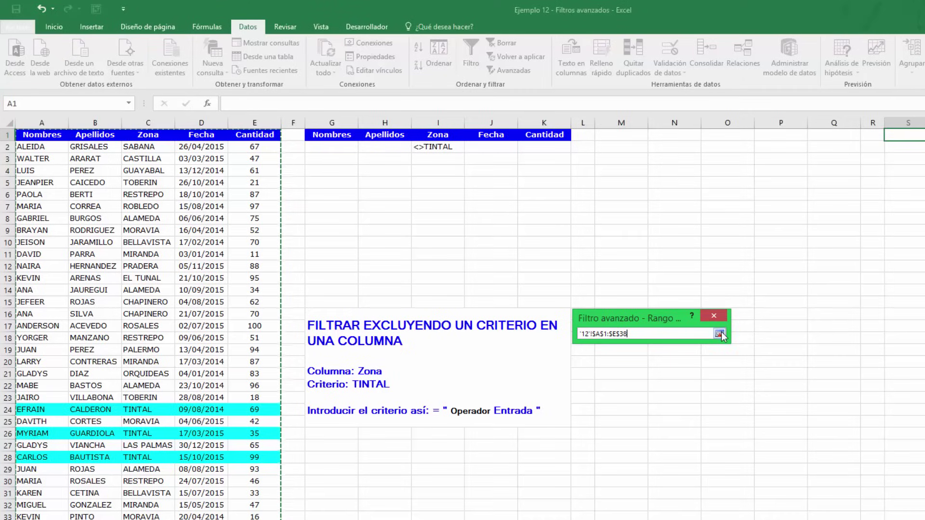
left_click(660, 306)
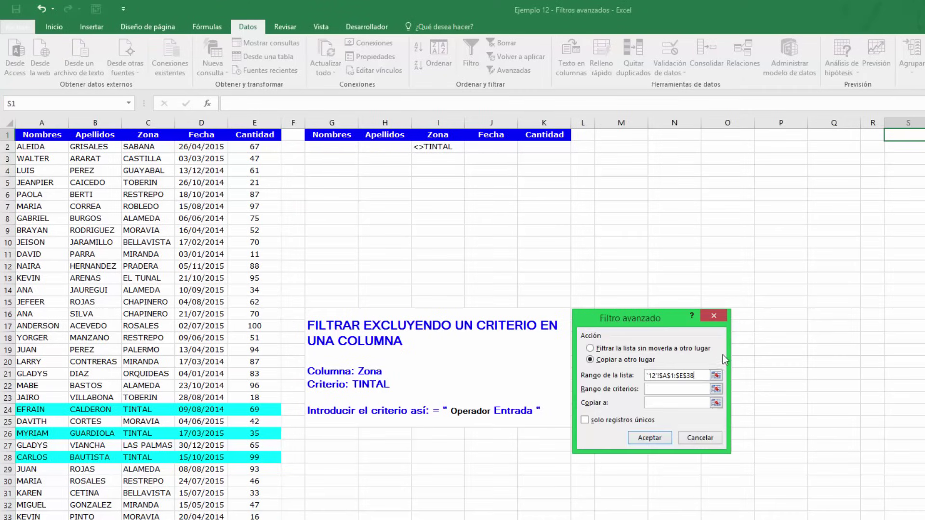
- Set the criteria range to G1:K2 and the copy destination to M1:Q1
left_click(717, 389)
left_click_drag(333, 135, 563, 147)
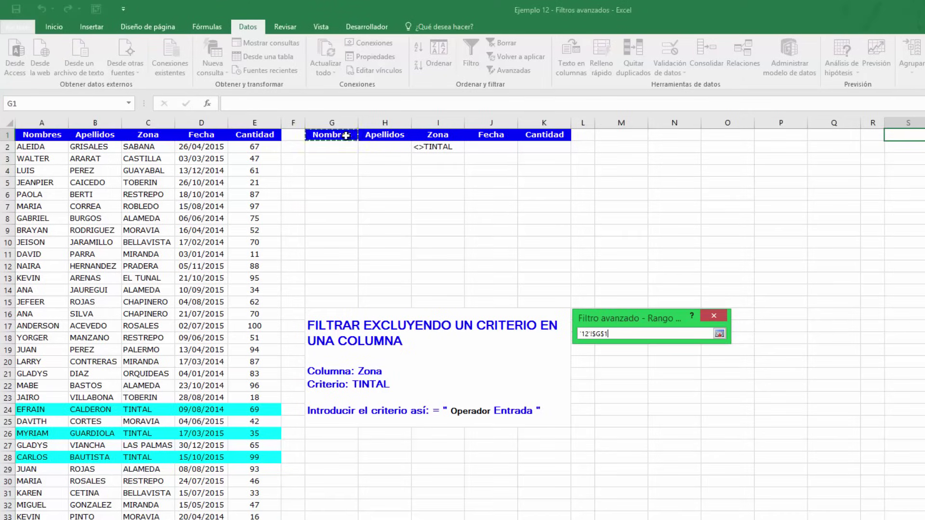
left_click(719, 334)
left_click(716, 404)
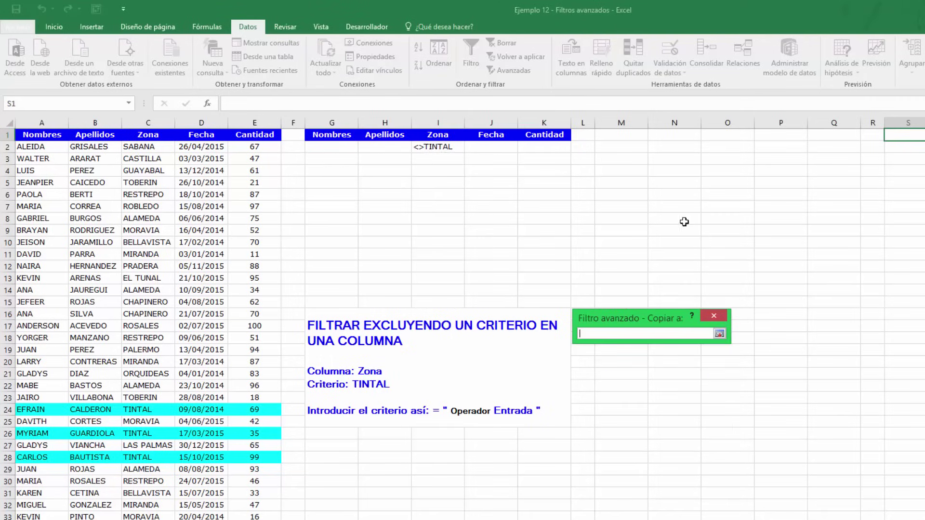
left_click_drag(622, 135, 814, 138)
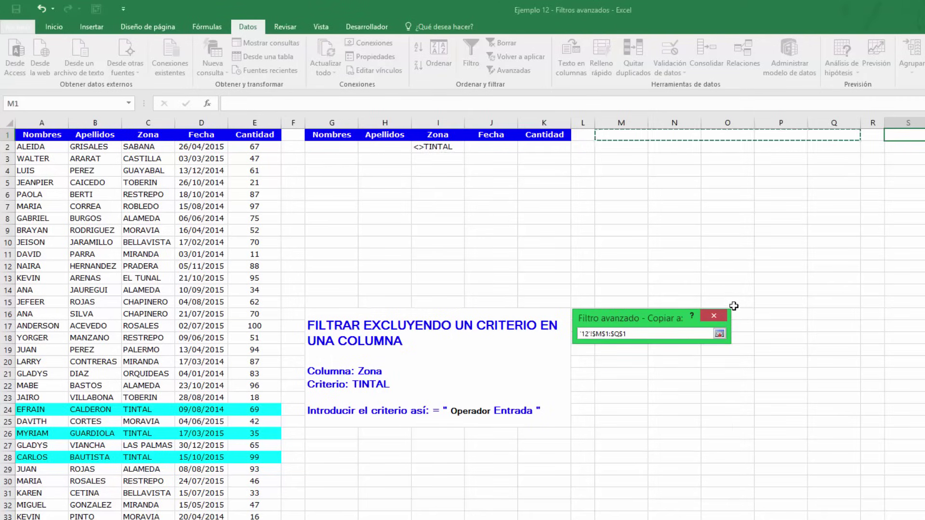
left_click(719, 333)
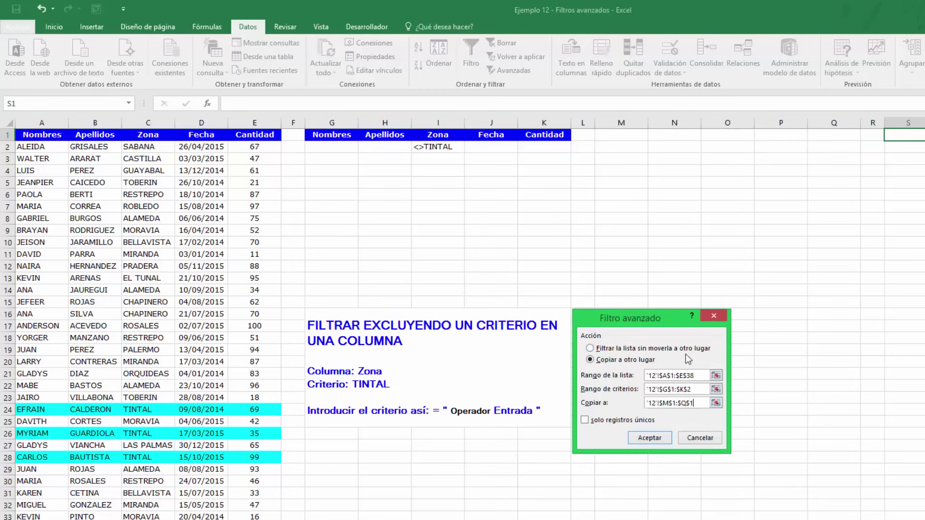
- Run the filter to copy every non-TINTAL row into M1:Q33
left_click(649, 438)
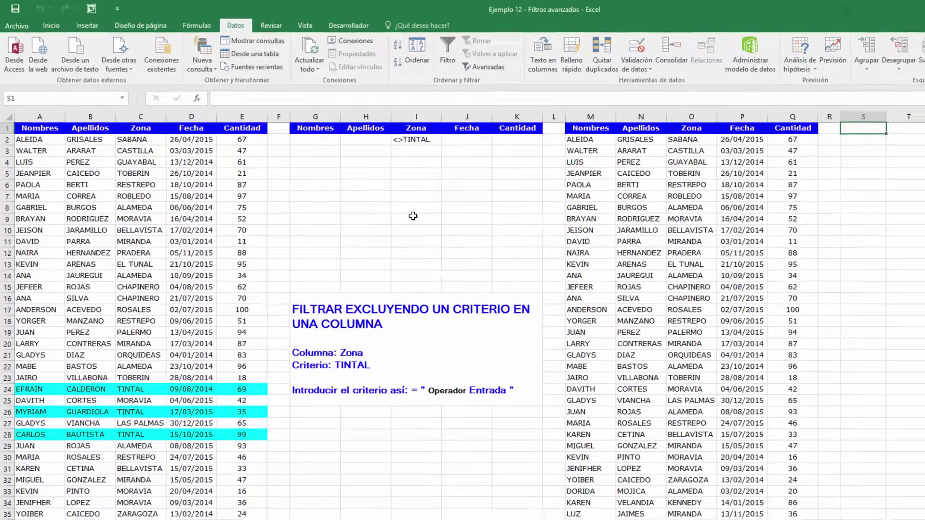